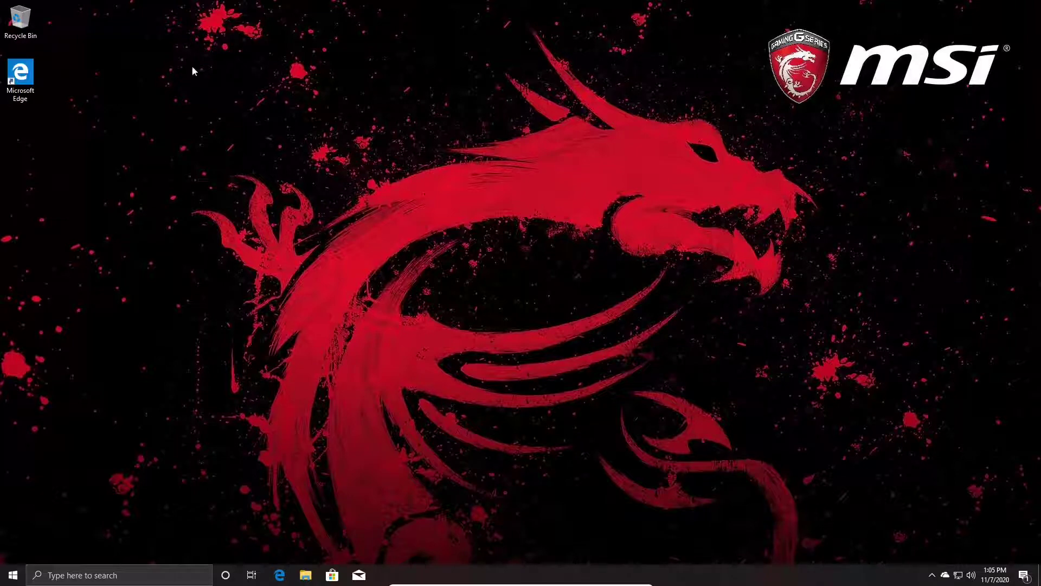
Restart the PC from the Start menu's Power button, holding Shift to reach recovery options
drag(191, 65, 564, 400)
drag(87, 49, 608, 424)
drag(344, 142, 1030, 559)
drag(265, 128, 864, 494)
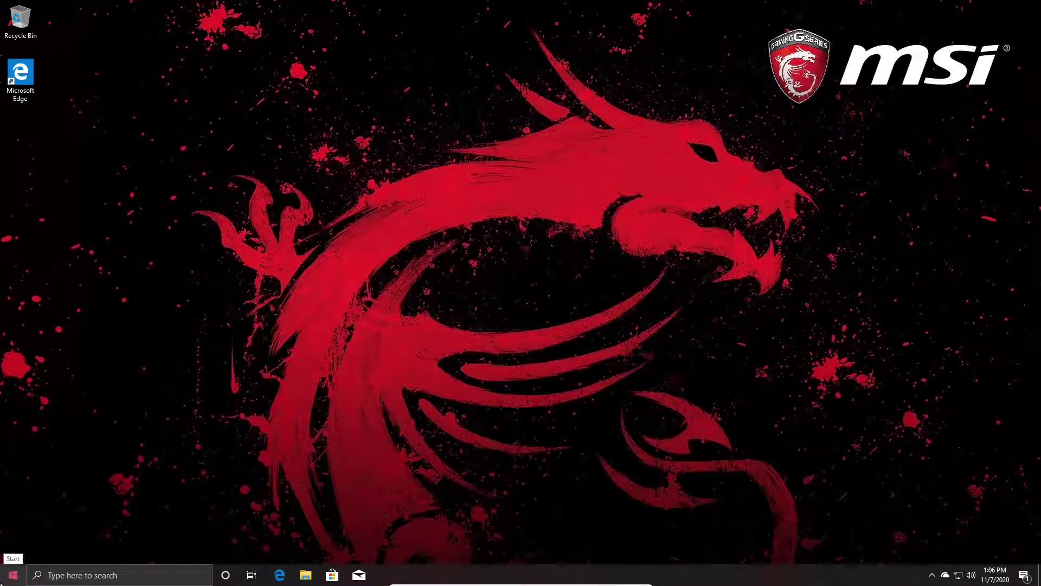
click(12, 574)
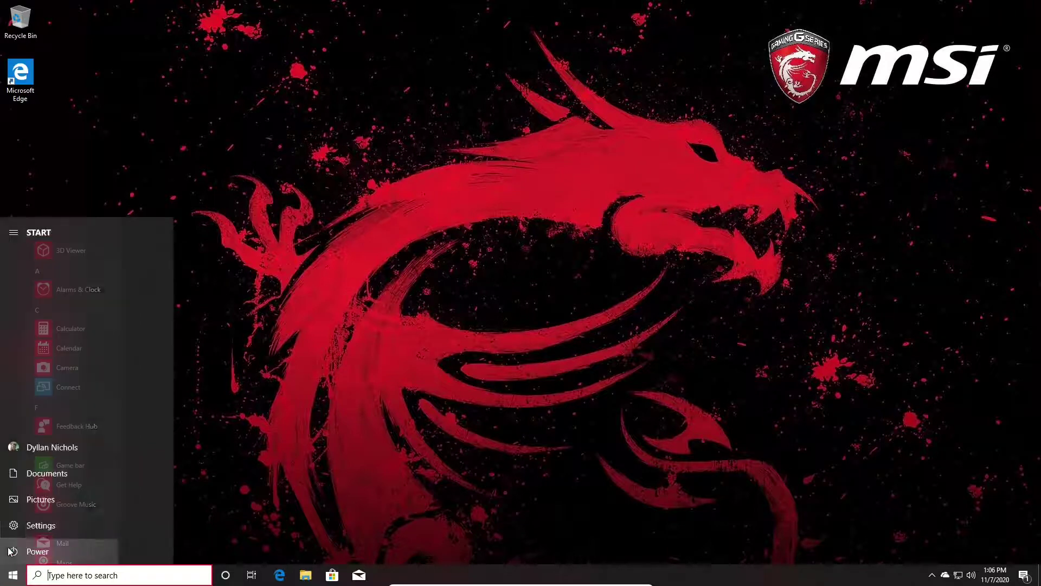
click(33, 552)
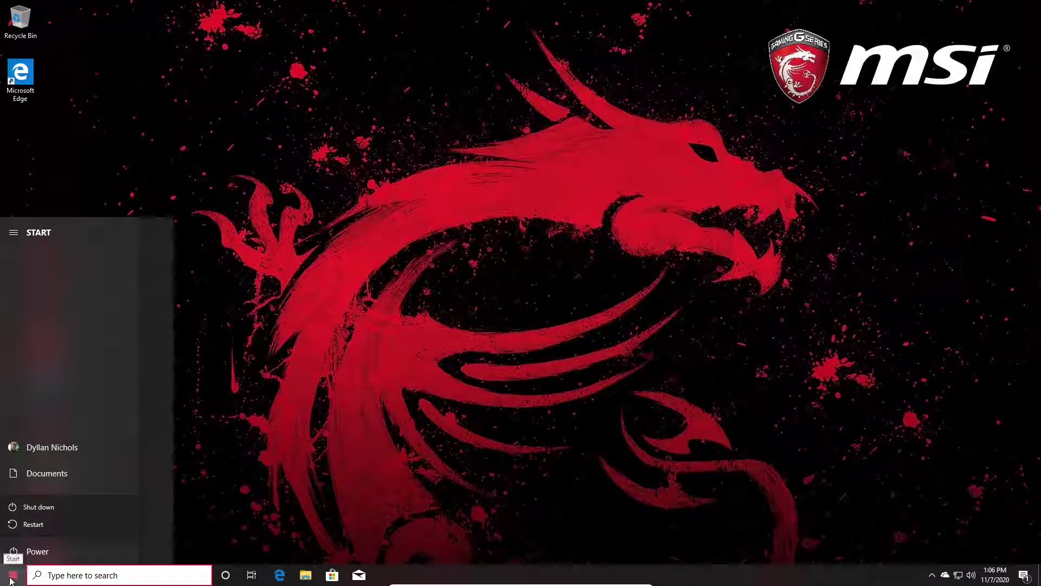
click(22, 525)
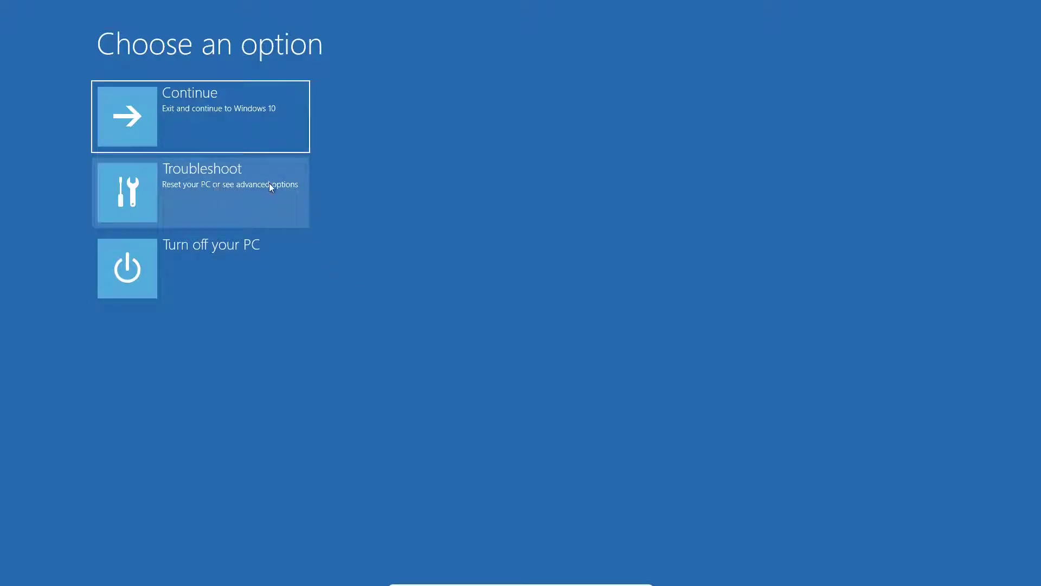
Go to Troubleshoot > Reset this PC and choose Remove everything
click(251, 186)
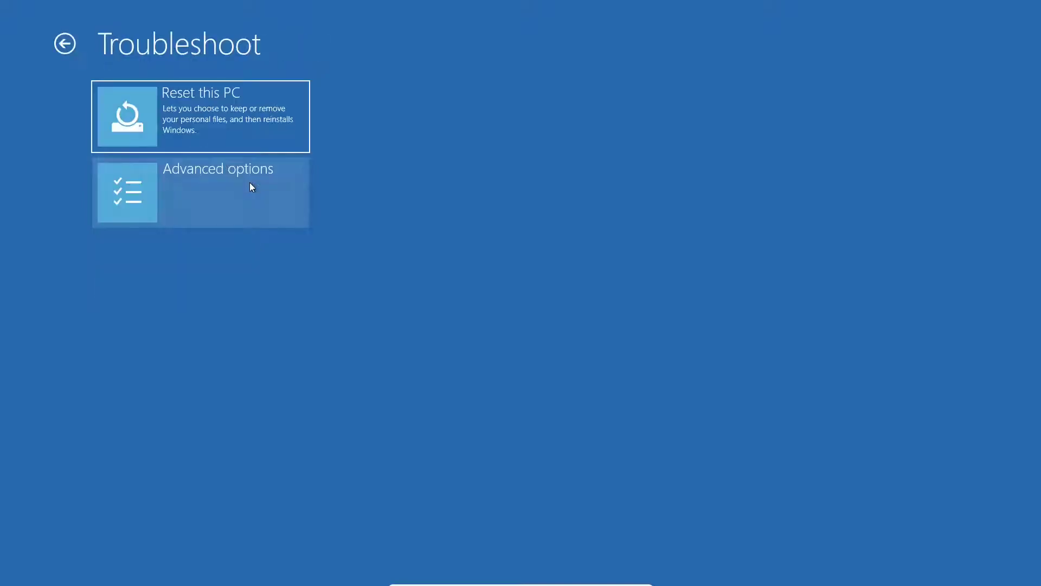
click(180, 130)
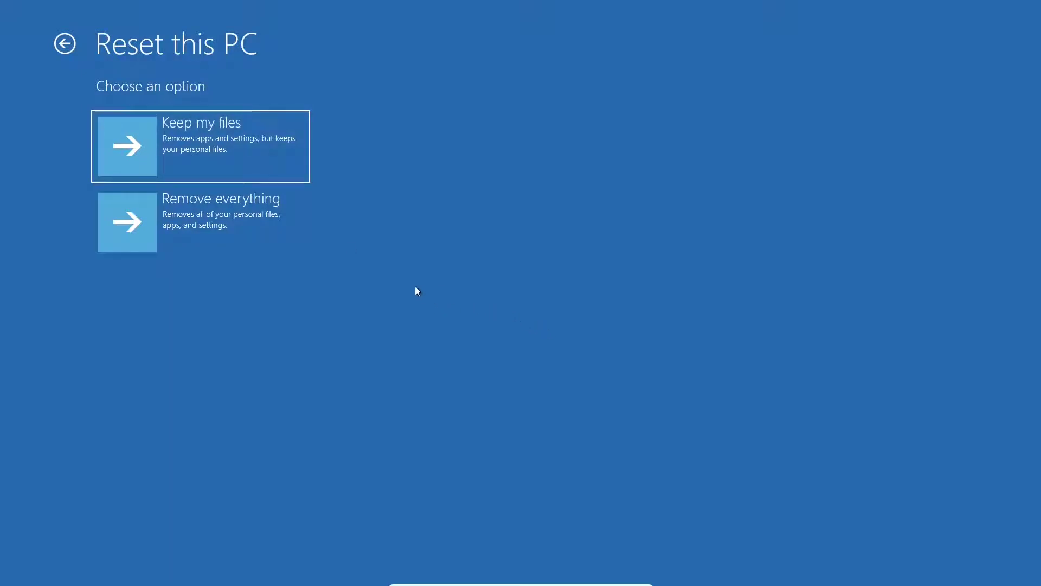
click(180, 203)
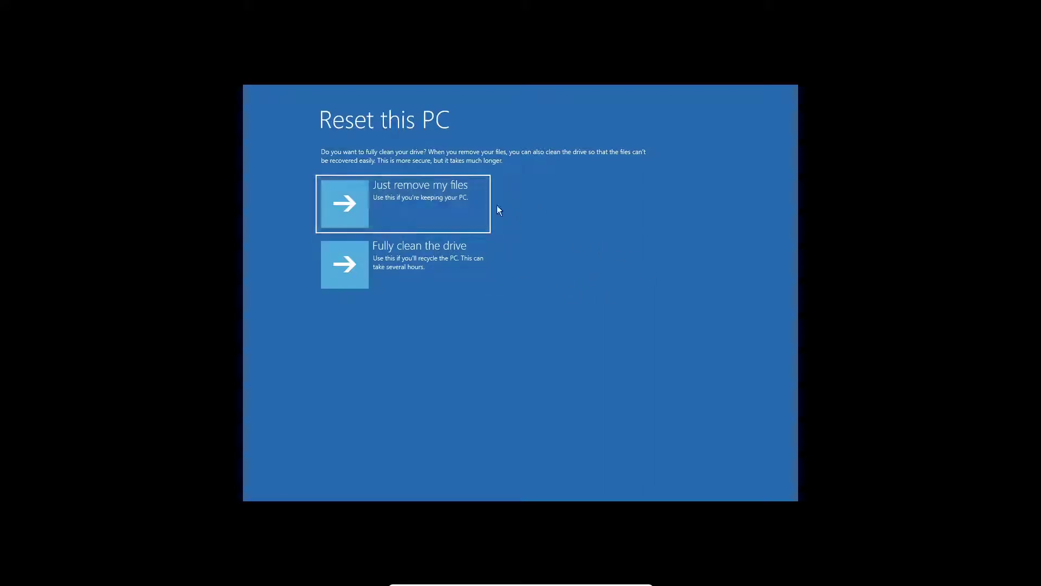
Choose 'Just remove my files' instead of fully cleaning the drive
click(465, 206)
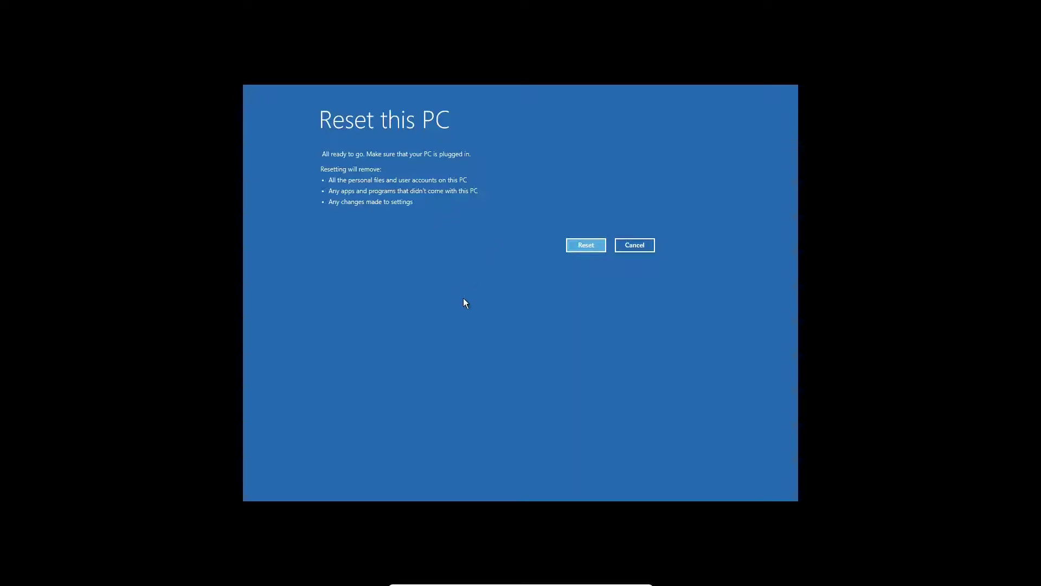
Confirm Reset so Windows reinstalls and setup opens on Cortana's welcome screen
click(584, 245)
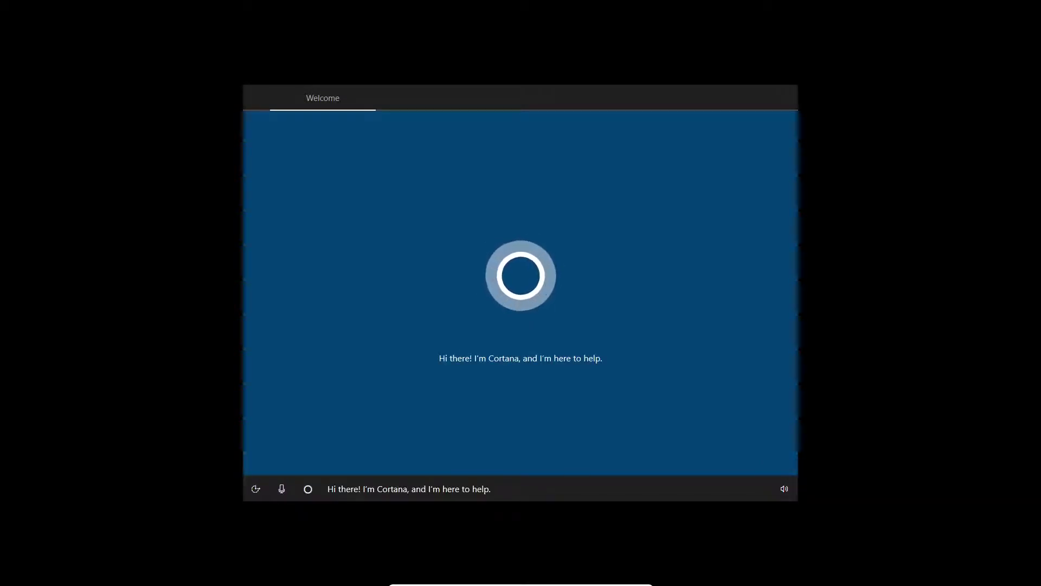
Mute Cortana's spoken narration in Windows setup
click(281, 489)
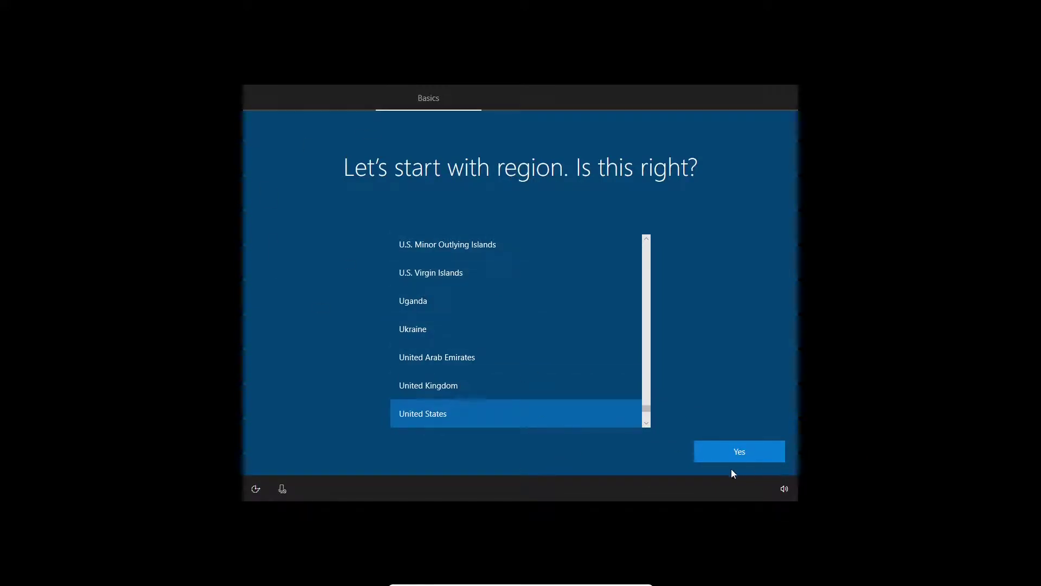
Accept United States as region and US as keyboard layout, skipping a second layout
click(728, 453)
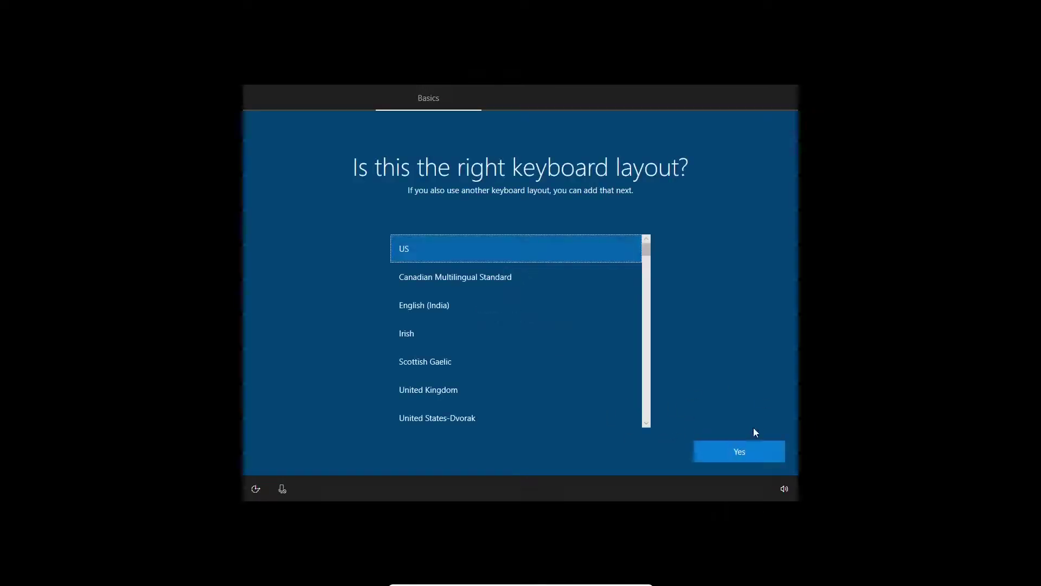
click(750, 460)
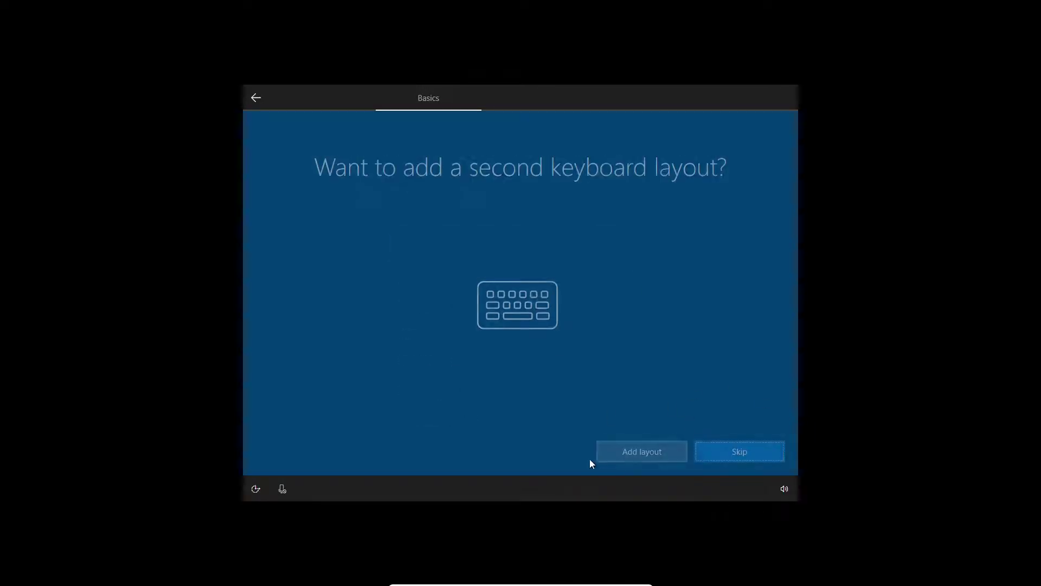
click(732, 464)
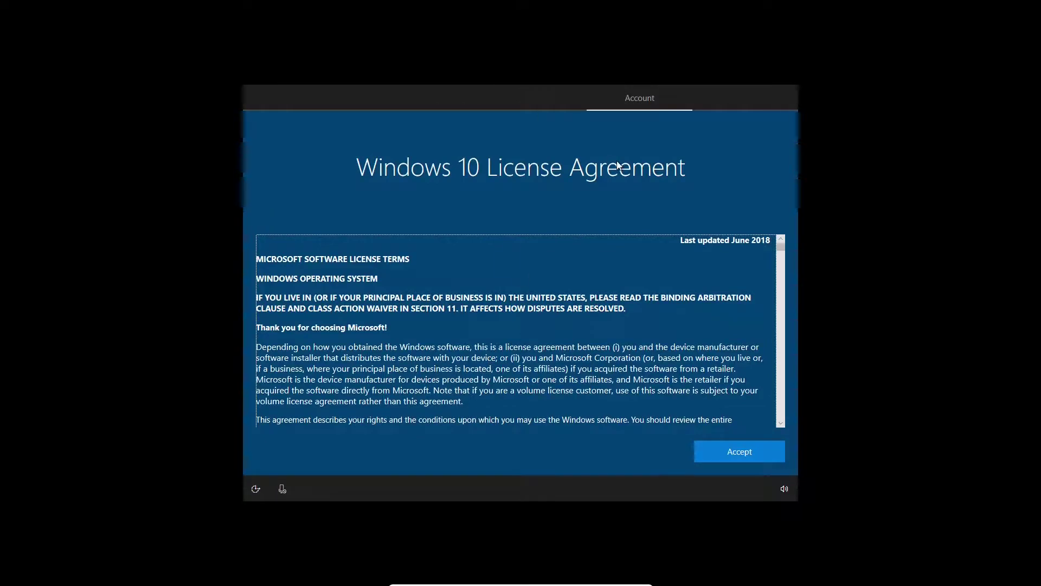
Scroll through the Windows 10 license terms and accept them
scroll(740, 371, down, 3)
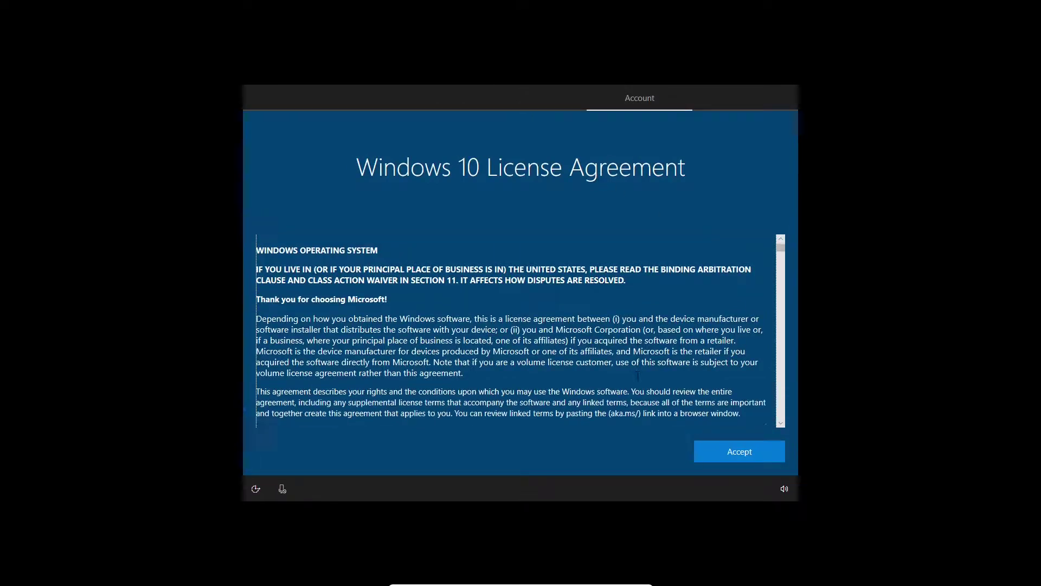
scroll(637, 373, down, 11)
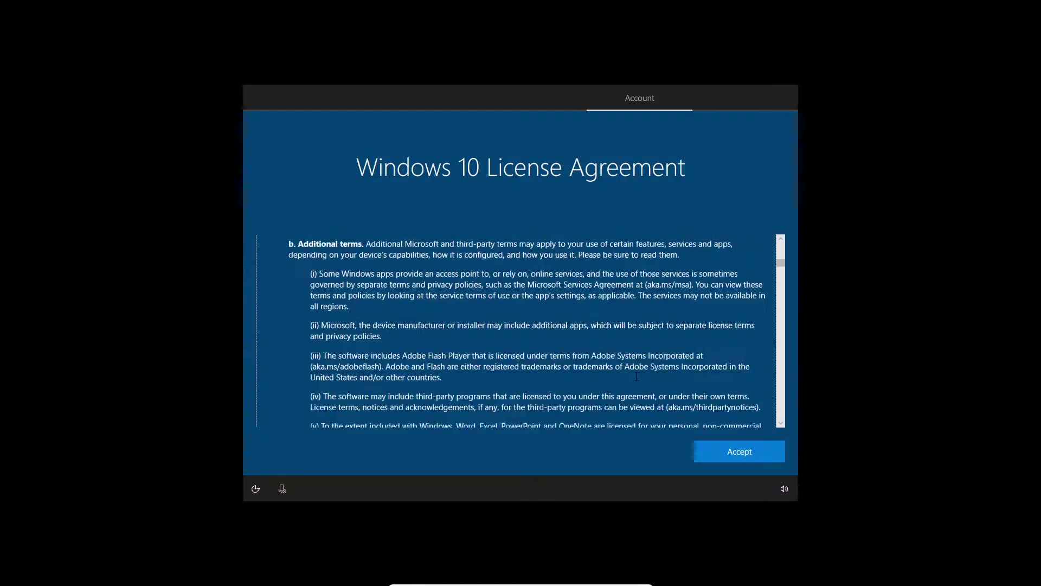
scroll(636, 378, up, 2)
scroll(636, 378, up, 9)
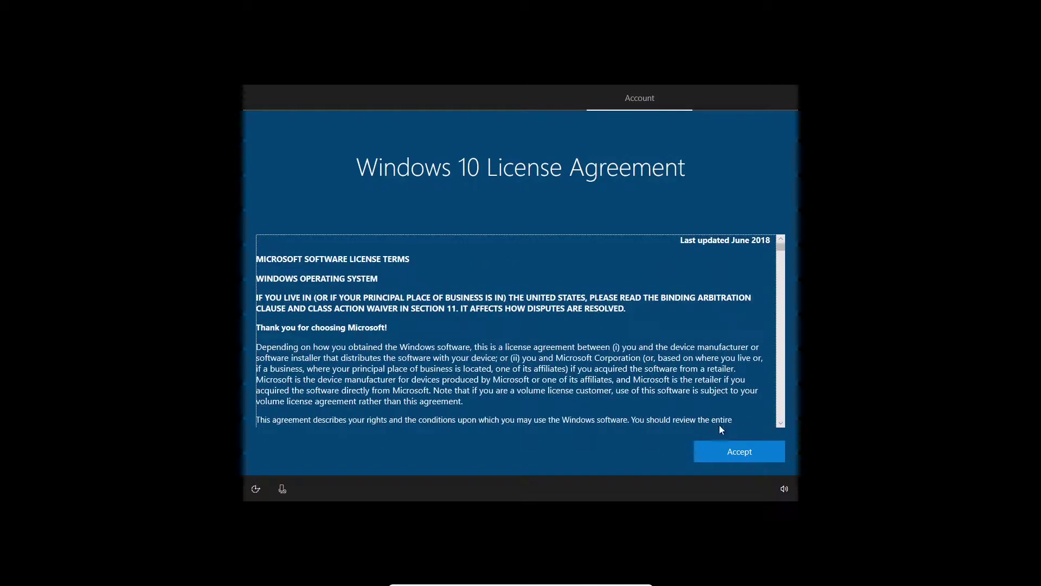
click(758, 451)
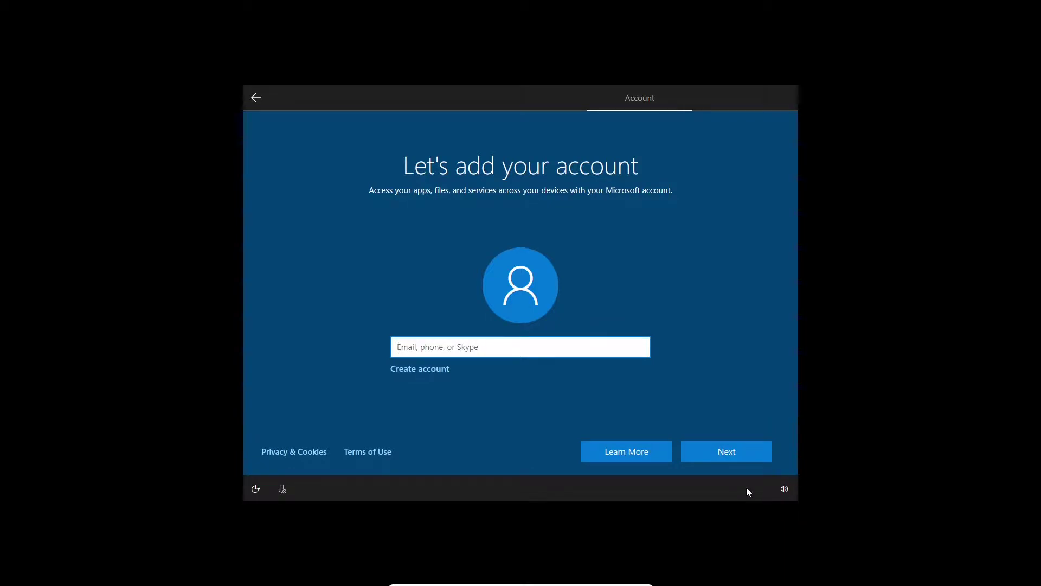
Try Next with the Microsoft account field empty, then refocus the sign-in field
click(752, 456)
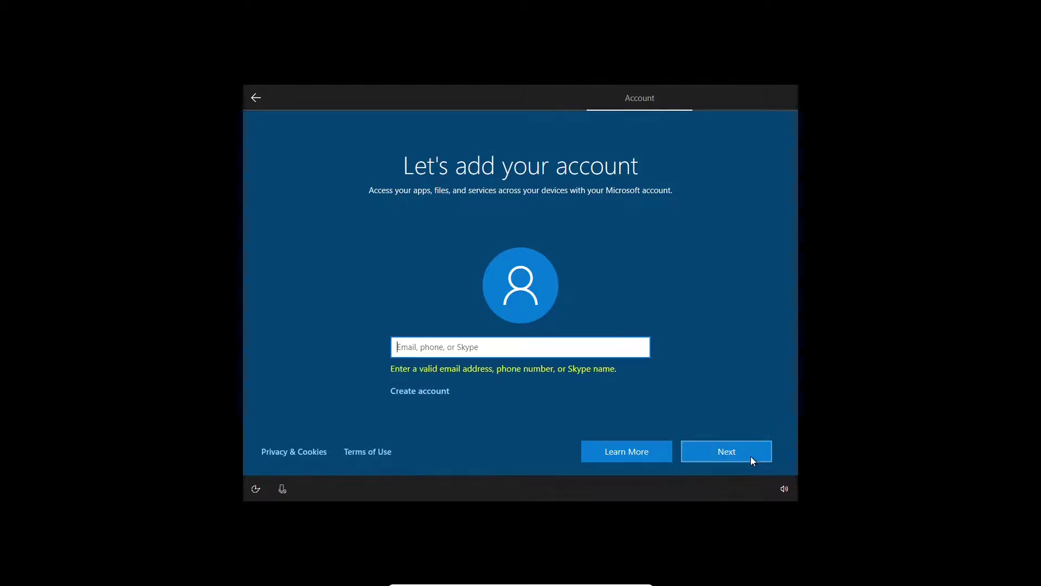
click(567, 339)
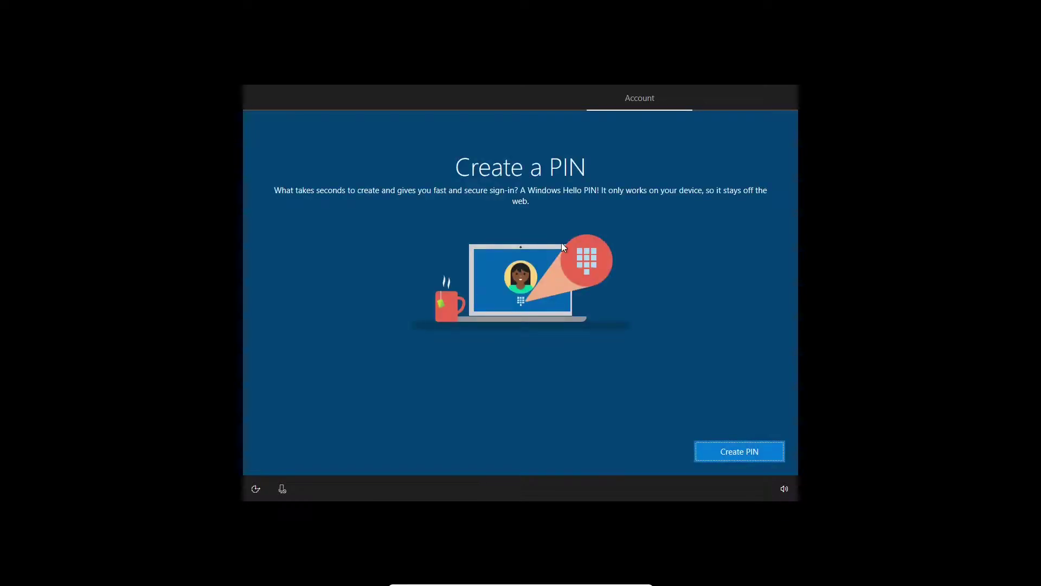
Set up a four-digit sign-in PIN, entering it twice to confirm, and save it
click(719, 453)
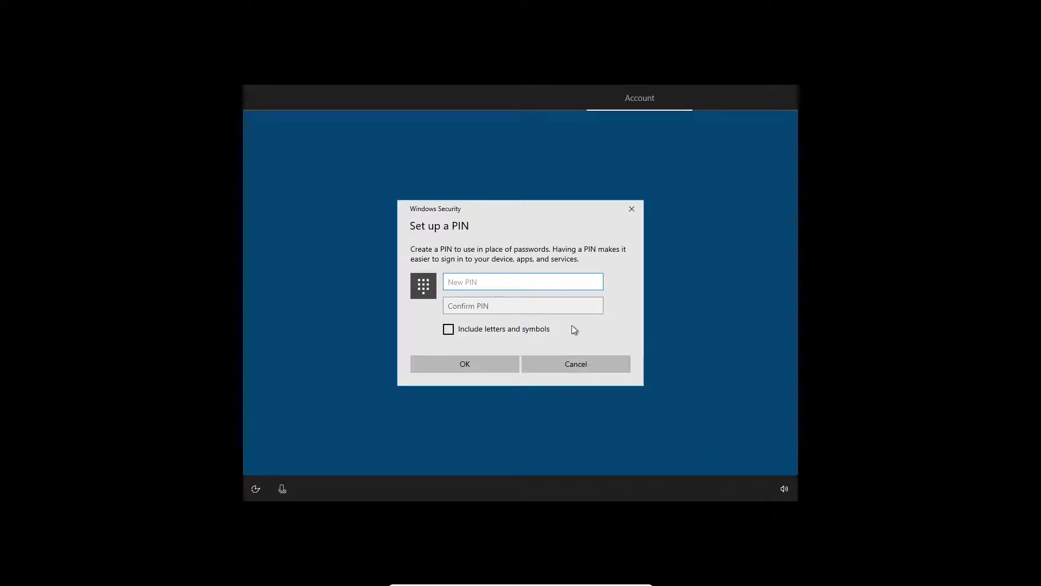
text(1234)
click(572, 312)
text(1234)
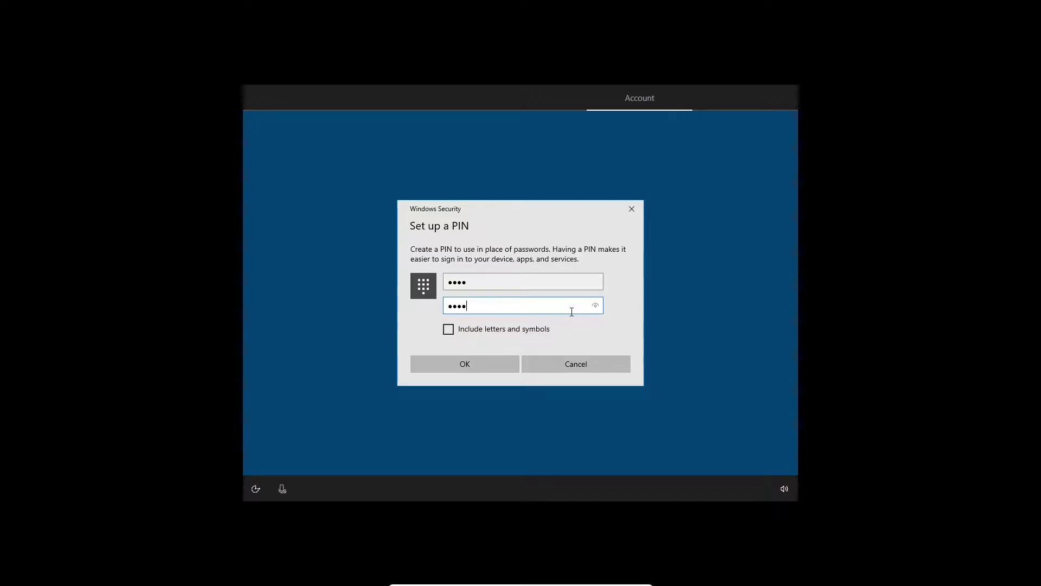
click(418, 361)
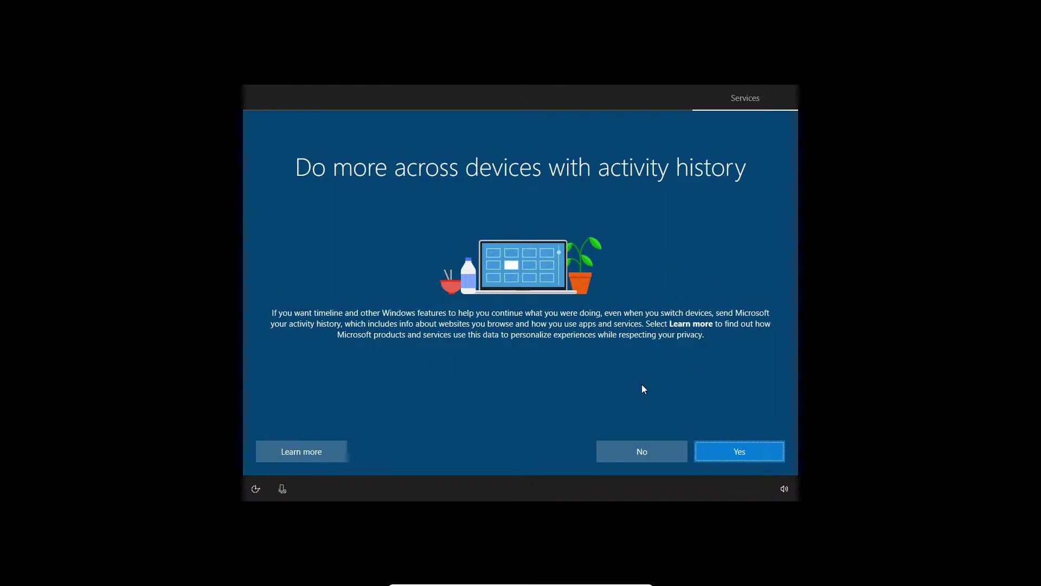
Answer the activity history prompt and choose Do it later for linking a phone
click(742, 454)
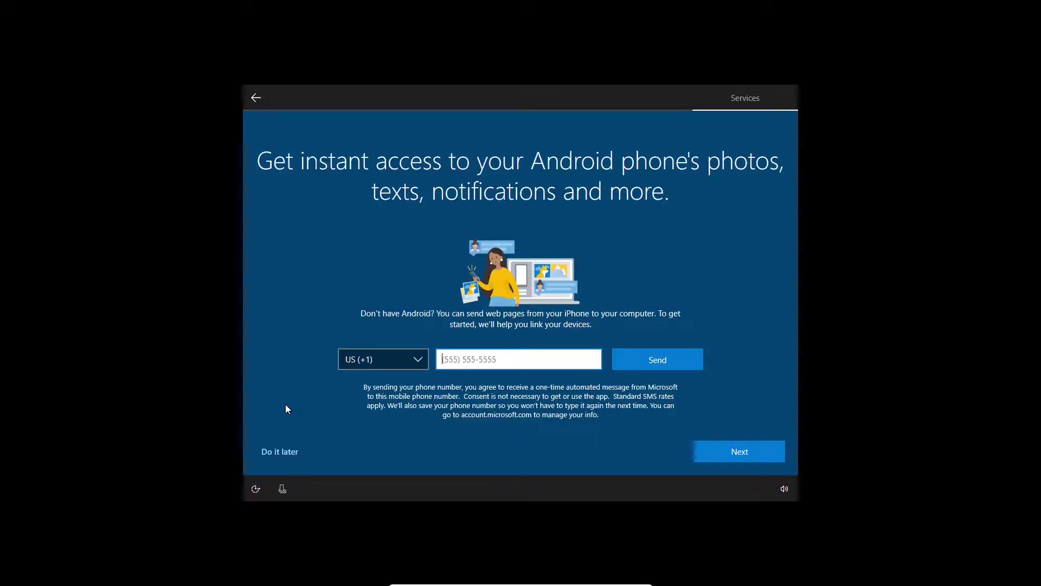
click(287, 452)
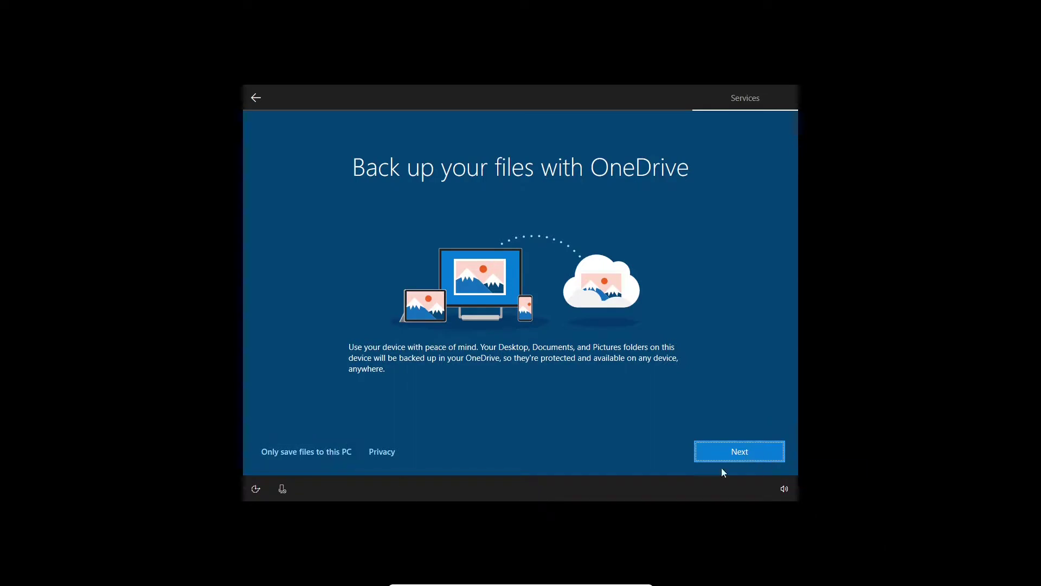
Choose 'Only save files to this PC' instead of OneDrive and decline the Microsoft 365 trial
click(314, 453)
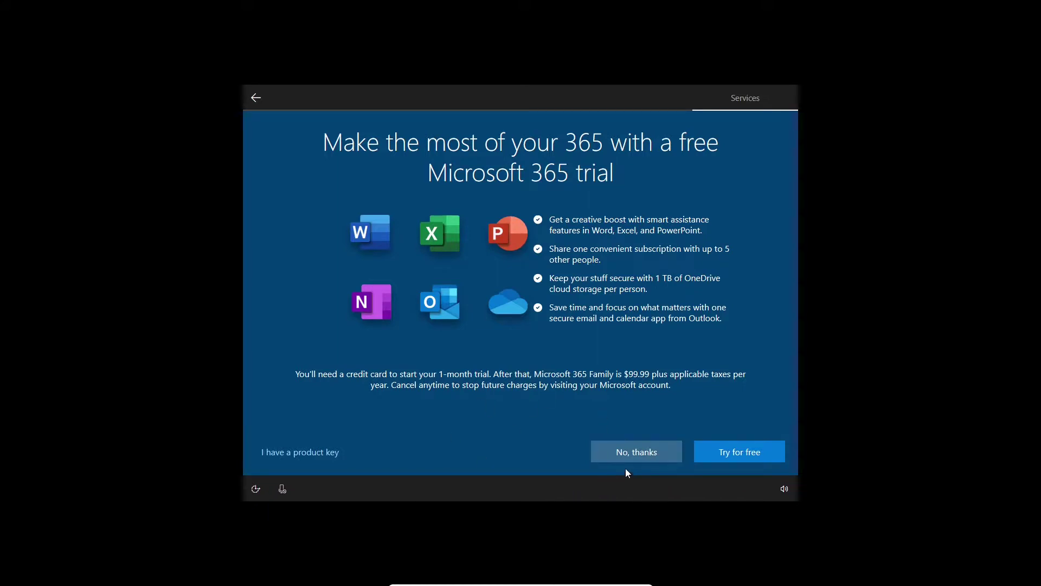
click(626, 452)
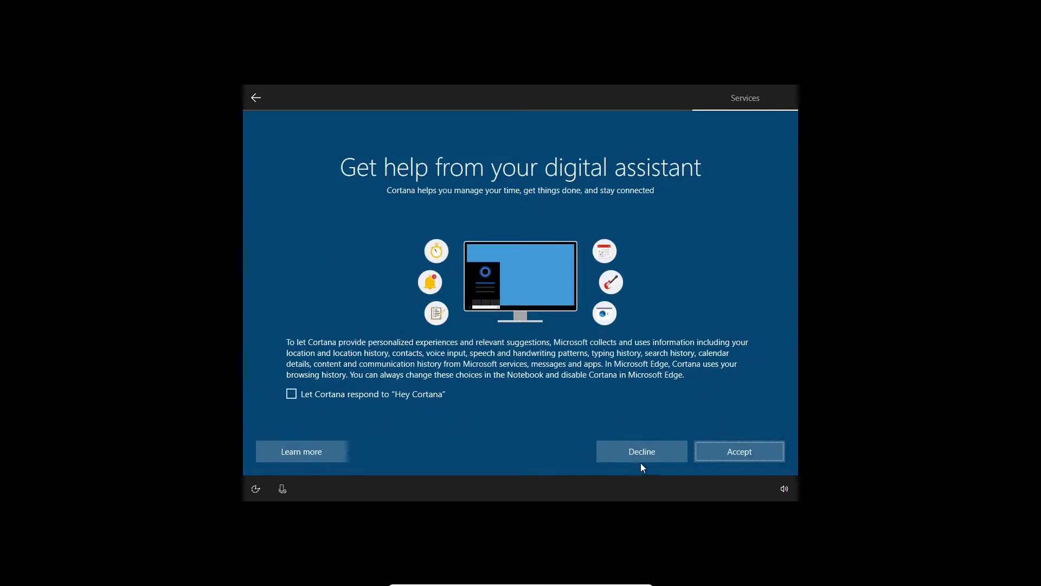
Decline Cortana and turn off online speech recognition and Find my device
click(625, 453)
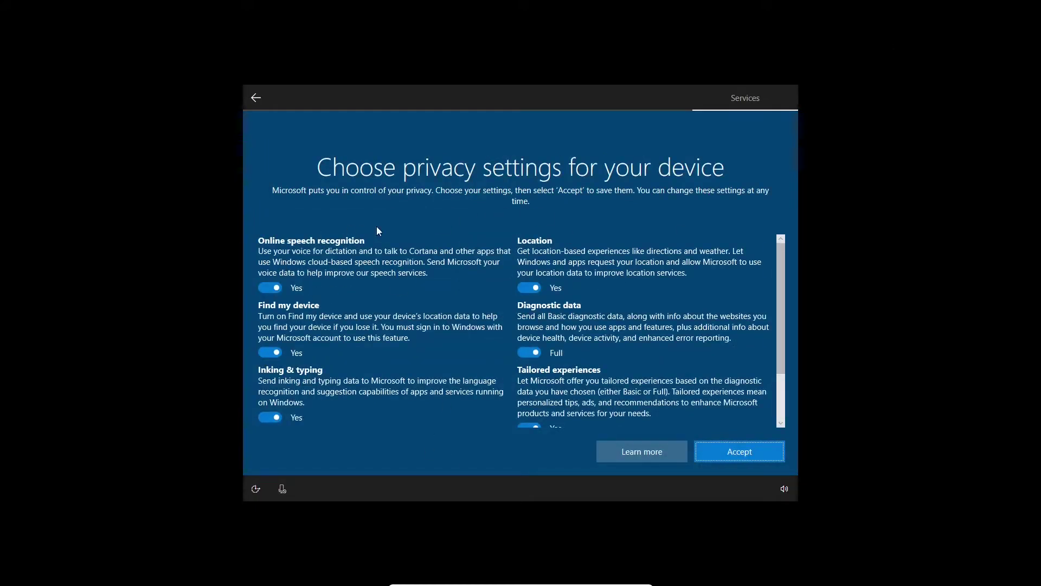
click(269, 288)
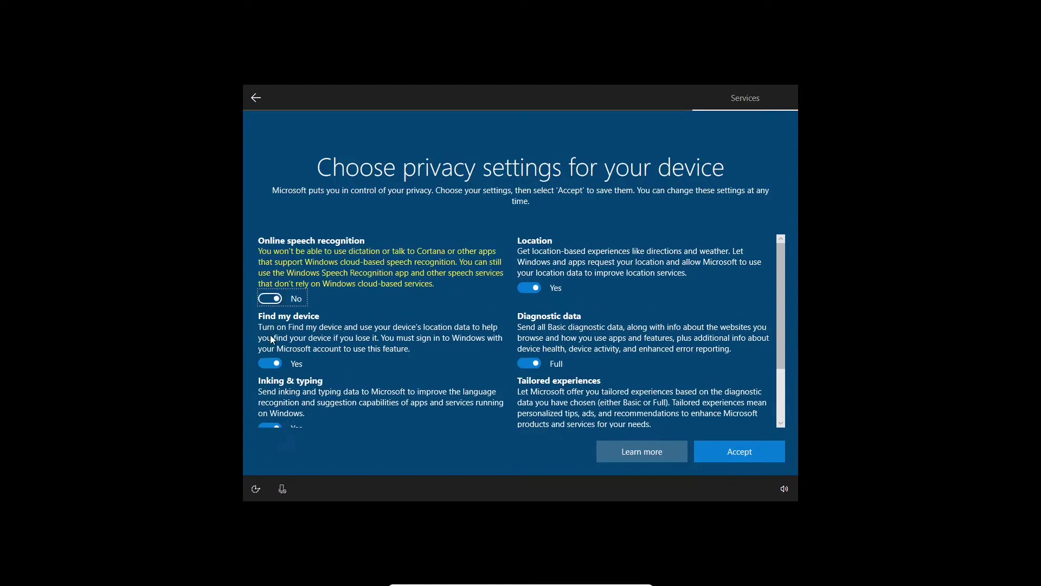
click(269, 363)
Turn off advertising ID, tailored experiences and location, set diagnostic data to Basic, and accept
scroll(325, 380, down, 1)
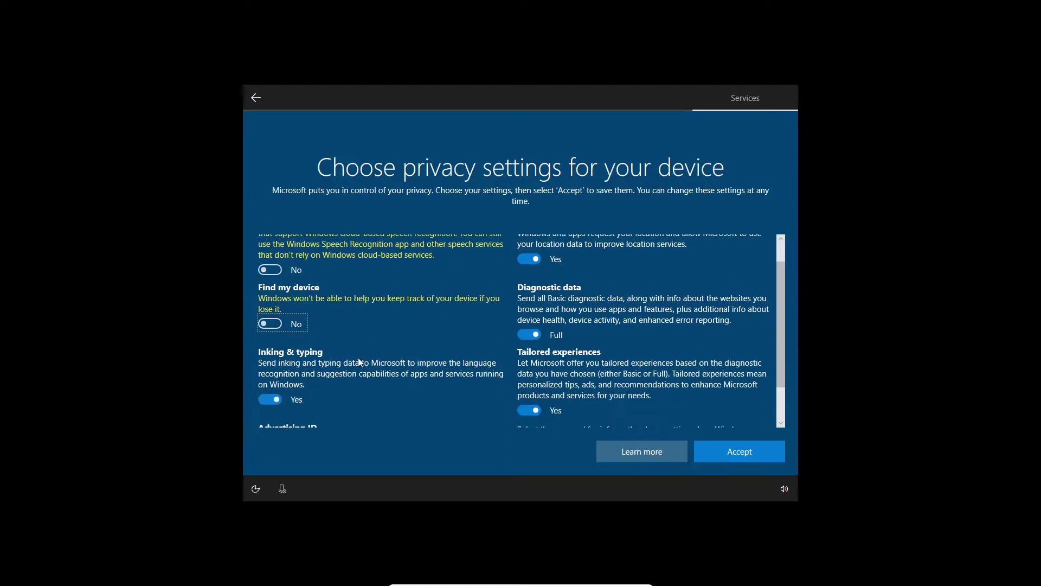
scroll(407, 374, down, 1)
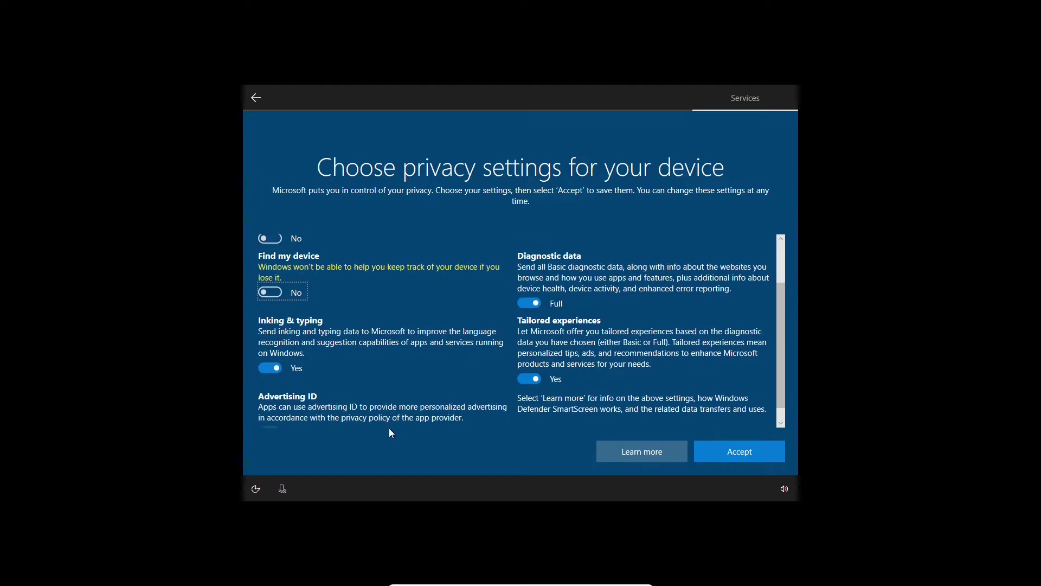
click(270, 415)
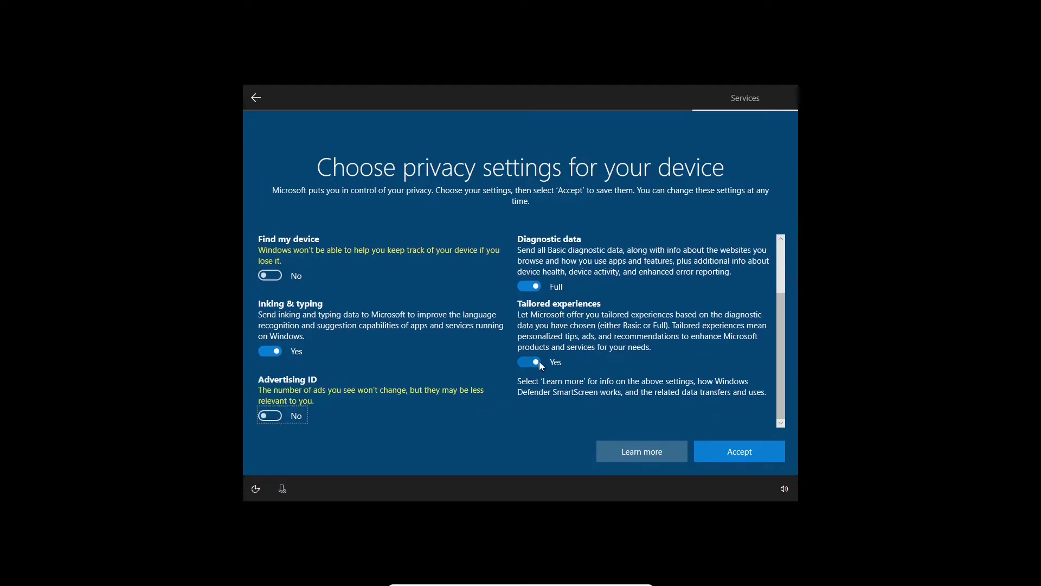
click(539, 362)
scroll(560, 388, up, 1)
click(556, 326)
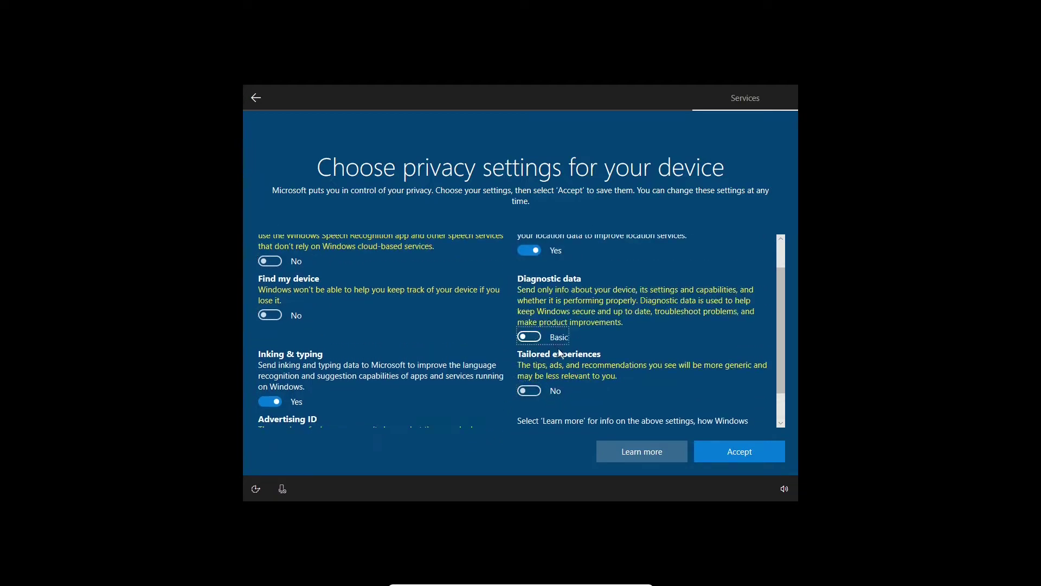
scroll(560, 353, up, 1)
click(530, 274)
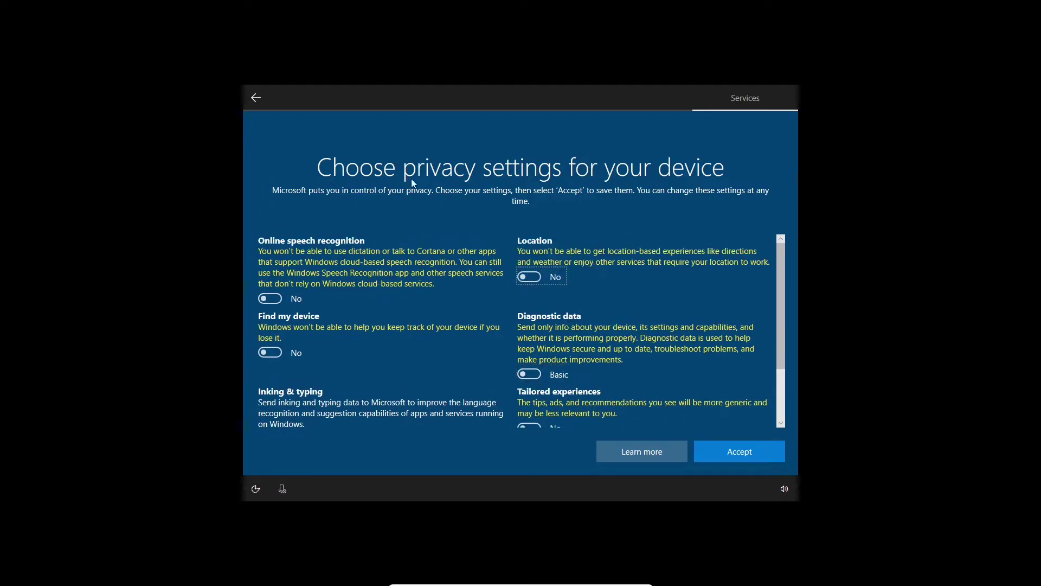
click(754, 446)
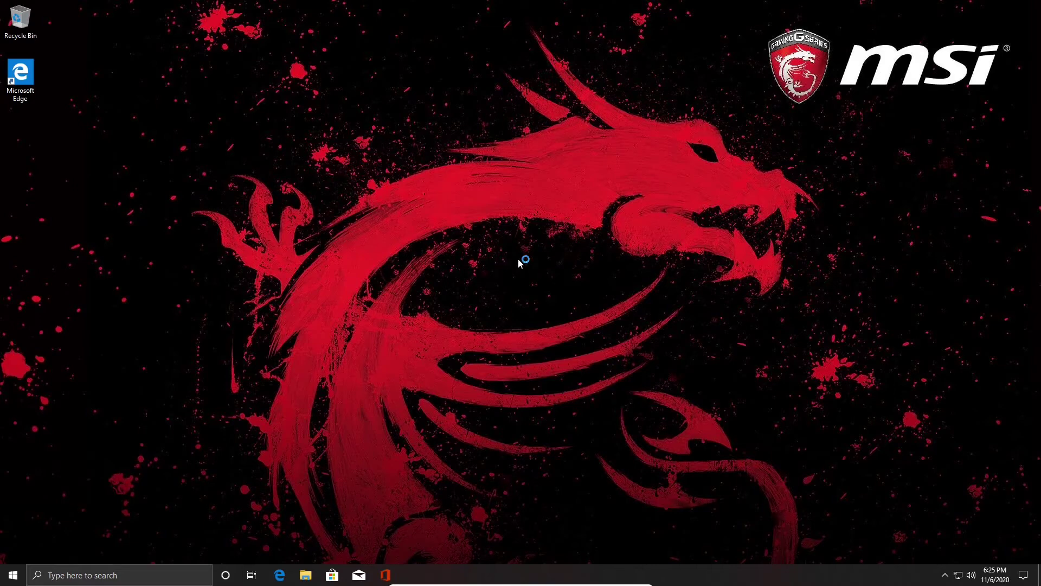
Unpin the Explore and Productivity tile groups from the Start menu
click(13, 574)
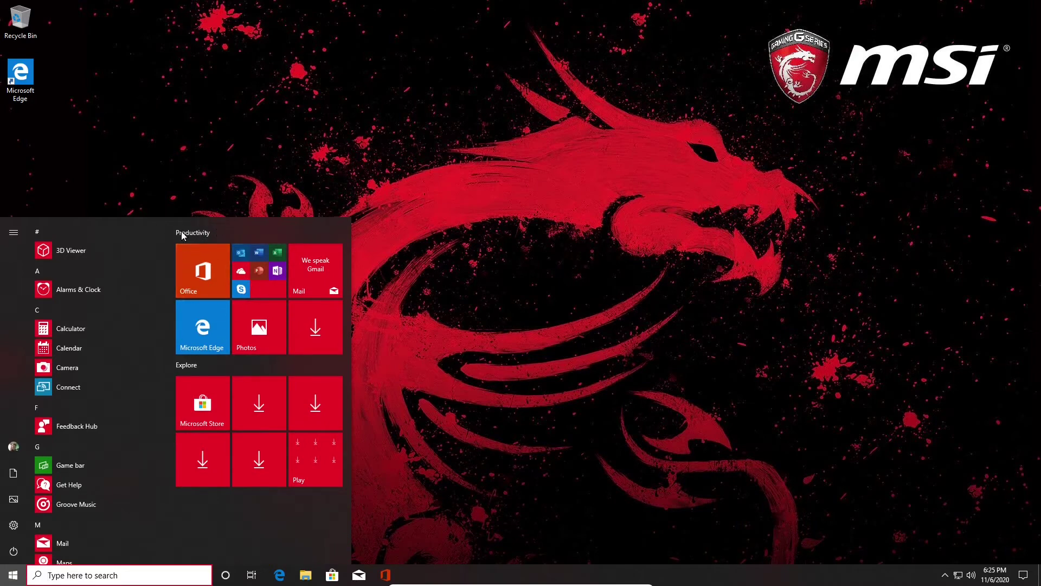
key(super)
key(super)
right_click(195, 366)
click(243, 379)
right_click(196, 231)
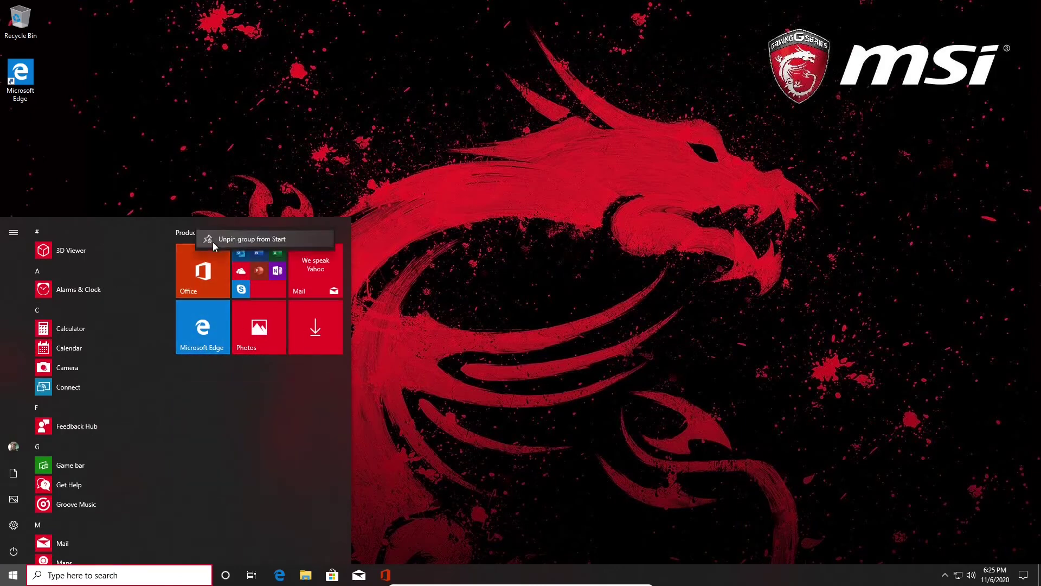
click(212, 242)
Check that Start has no tiles left, then unpin Office from the taskbar
click(13, 575)
click(13, 574)
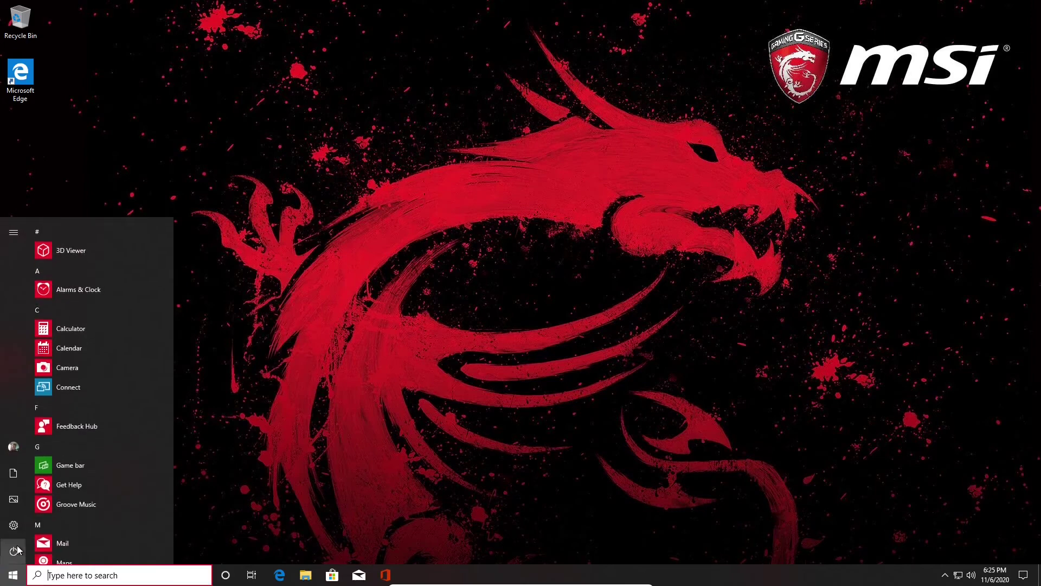
click(13, 575)
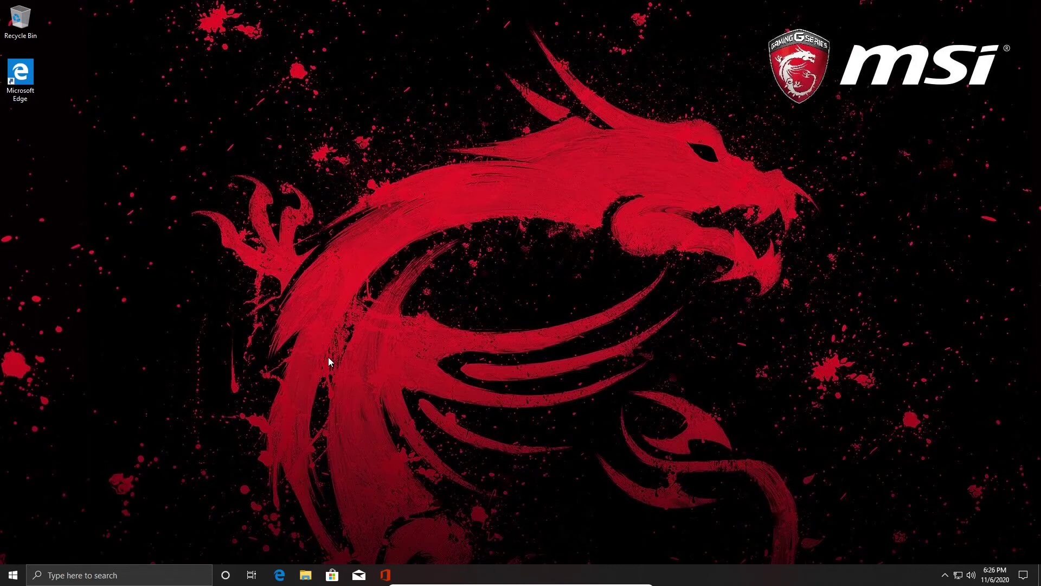
right_click(386, 567)
click(389, 552)
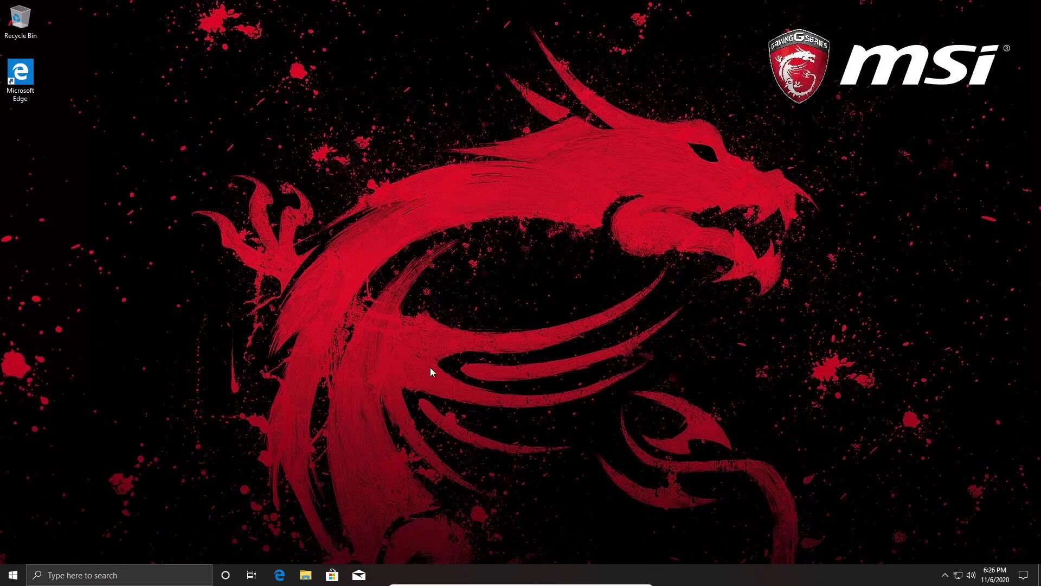